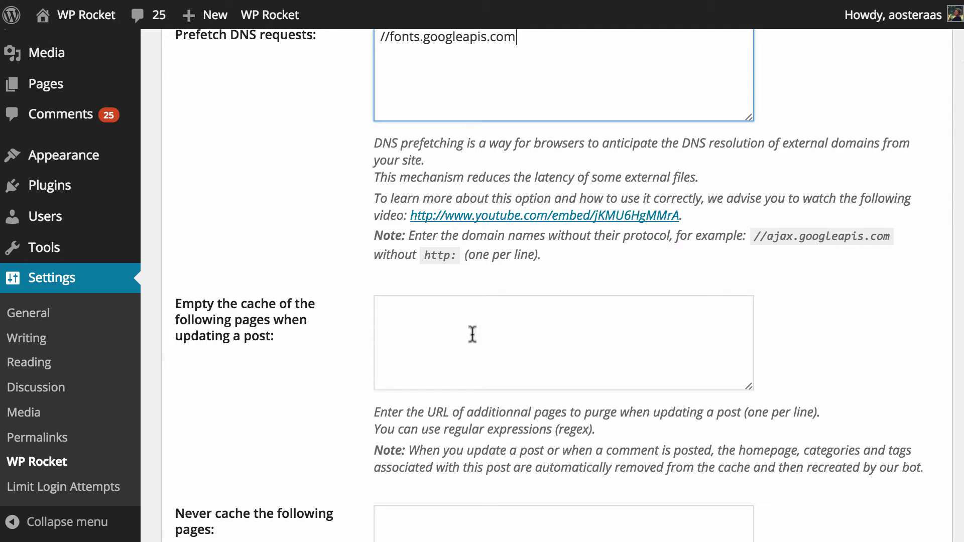
click(472, 336)
text(http://comicsans.in/test)
drag(529, 306, 502, 308)
scroll(284, 315, down, 3)
key(super+a)
key(BackSpace)
drag(231, 369, 182, 346)
click(377, 390)
text(http://comicsans.in/test)
Clear the never-cache pages list and add testcookie as a cookie that prevents caching
scroll(395, 273, down, 6)
key(super+a)
key(BackSpace)
click(545, 260)
text(testcookie)
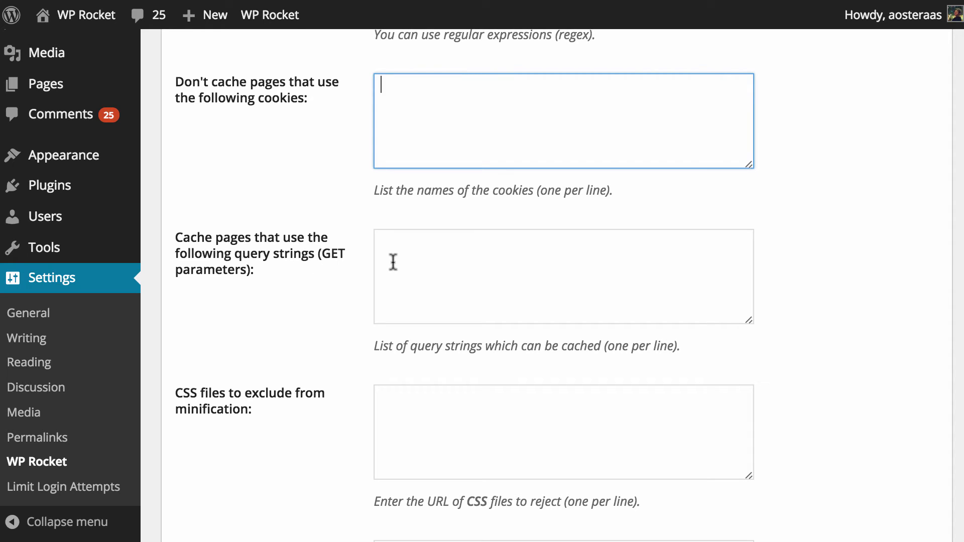
click(394, 262)
Paste the themename mystyle.css URL into the CSS exclusions, then cut it back out
scroll(299, 260, down, 5)
scroll(525, 219, up, 1)
click(602, 231)
text(http://comicsans.in/wp-content/themes/themename/mystyle.css)
double_click(501, 217)
drag(556, 217, 639, 217)
key(ctrl+a)
key(ctrl+x)
Paste the URL into the JS minification exclusions and rename the file to myjs.js
click(583, 367)
key(ctrl+v)
key(BackSpace)
key(BackSpace)
key(BackSpace)
key(BackSpace)
key(BackSpace)
key(BackSpace)
key(BackSpace)
key(BackSpace)
key(BackSpace)
text(js.js)
scroll(253, 360, down, 4)
Put the themename/myjs.js URL in the footer JS files list and add an empty second row
key(super+a)
key(BackSpace)
scroll(252, 356, down, 3)
click(494, 172)
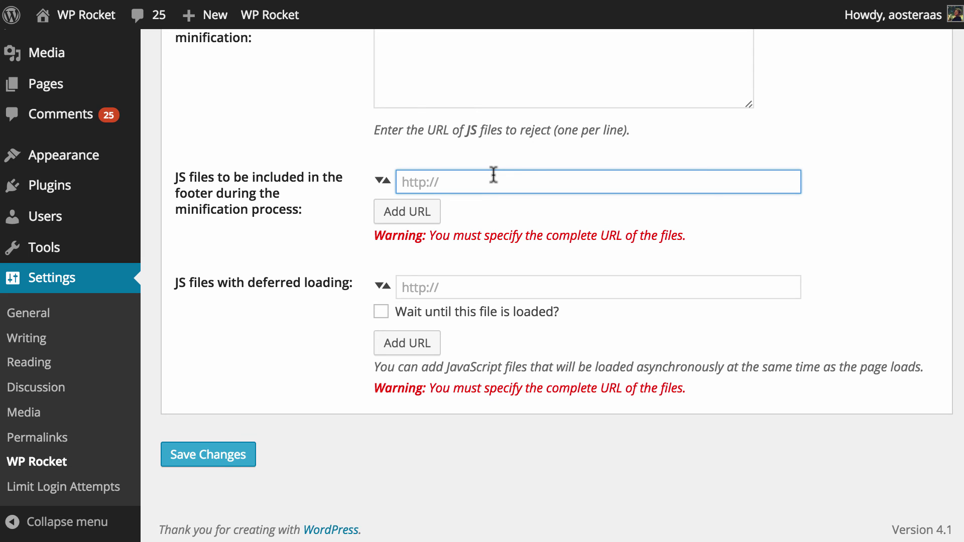
key(ctrl+v)
click(396, 212)
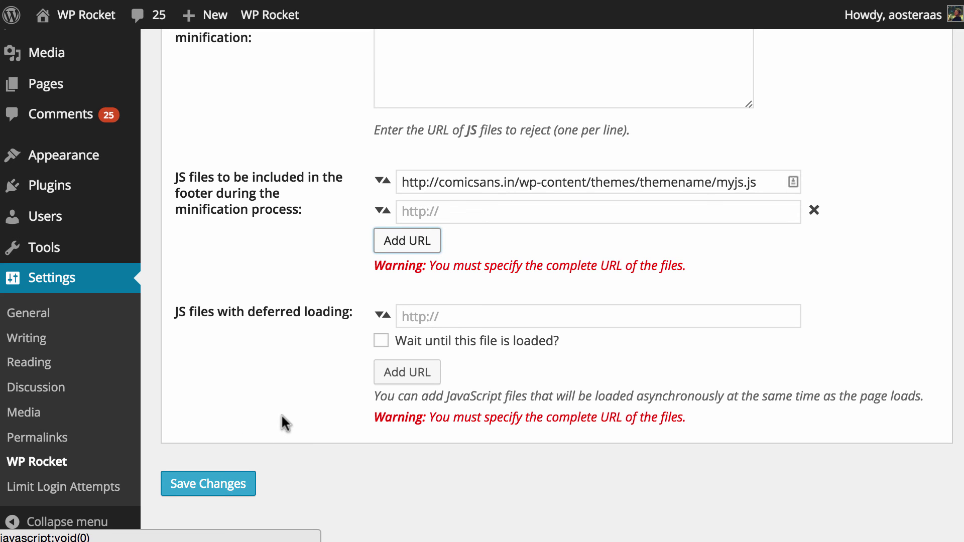